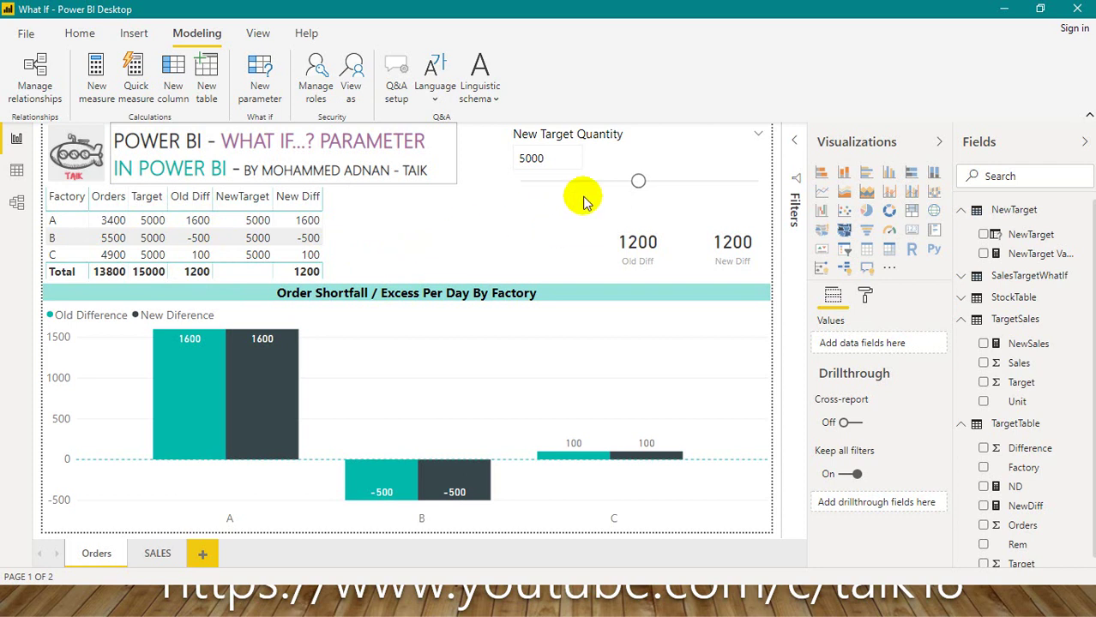
Raise New Target Quantity to 5500 so New Diff shows 2100, 0 and 600, totalling 2700
drag(639, 181, 668, 181)
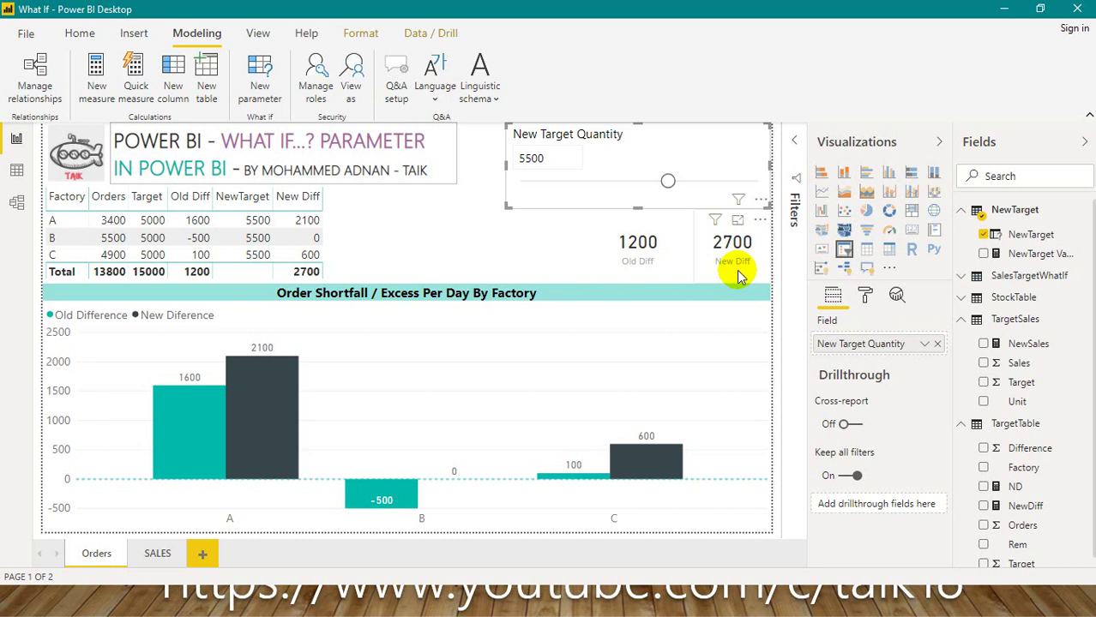
click(435, 247)
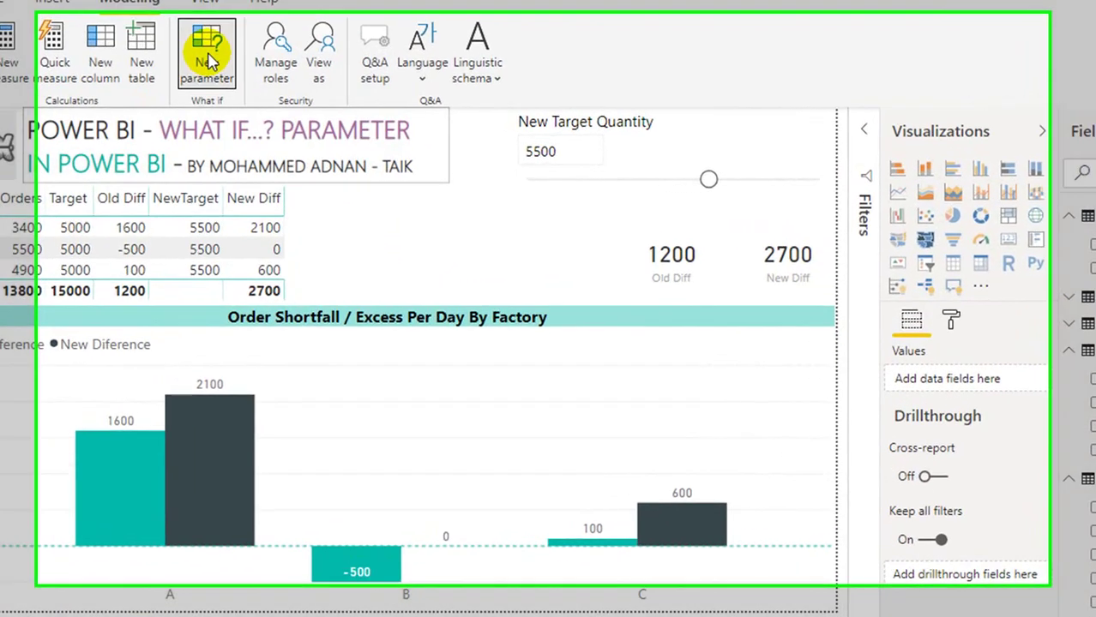
click(210, 61)
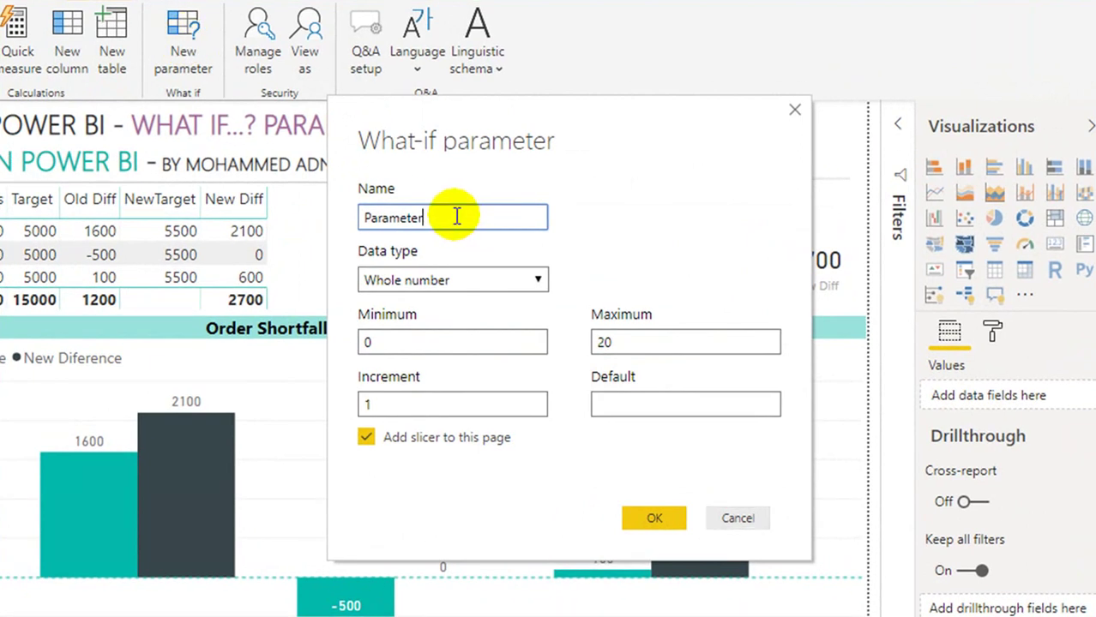
click(445, 278)
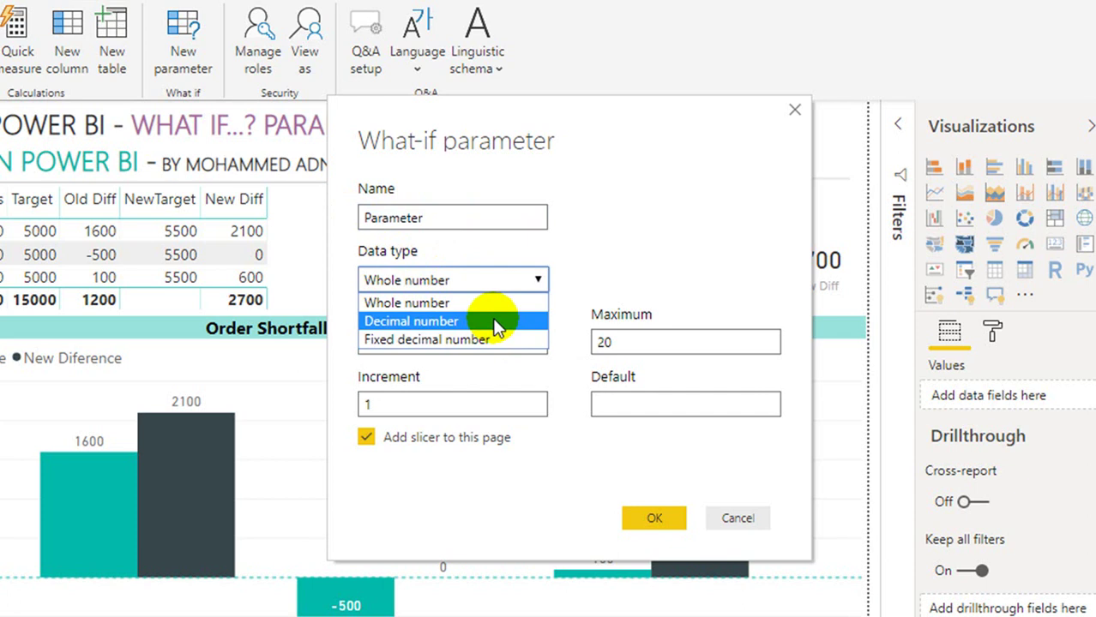
click(626, 274)
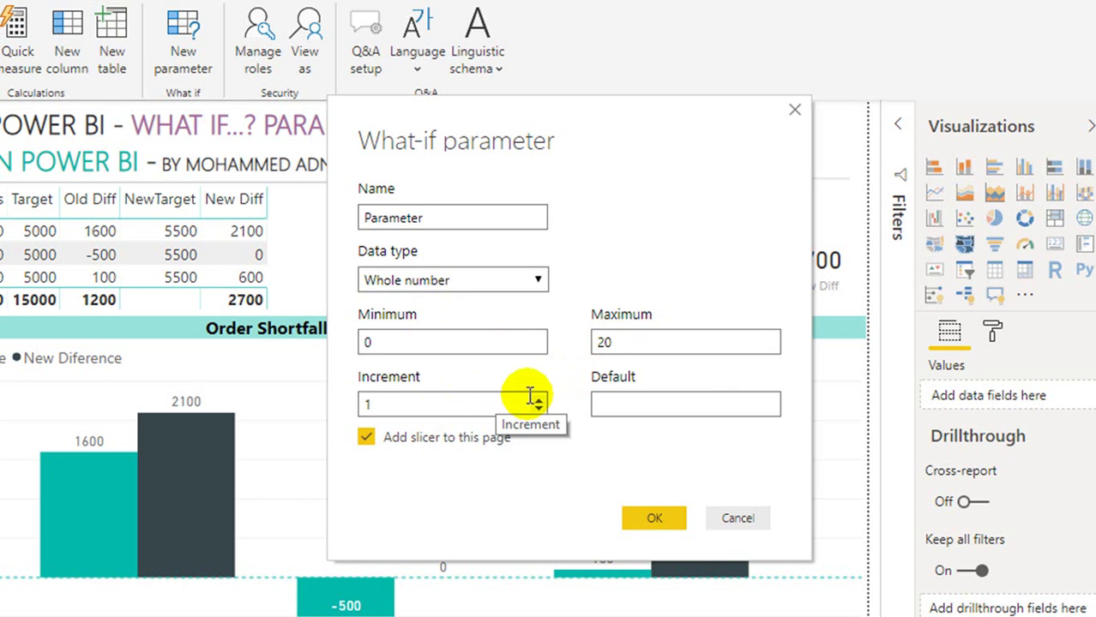
click(636, 399)
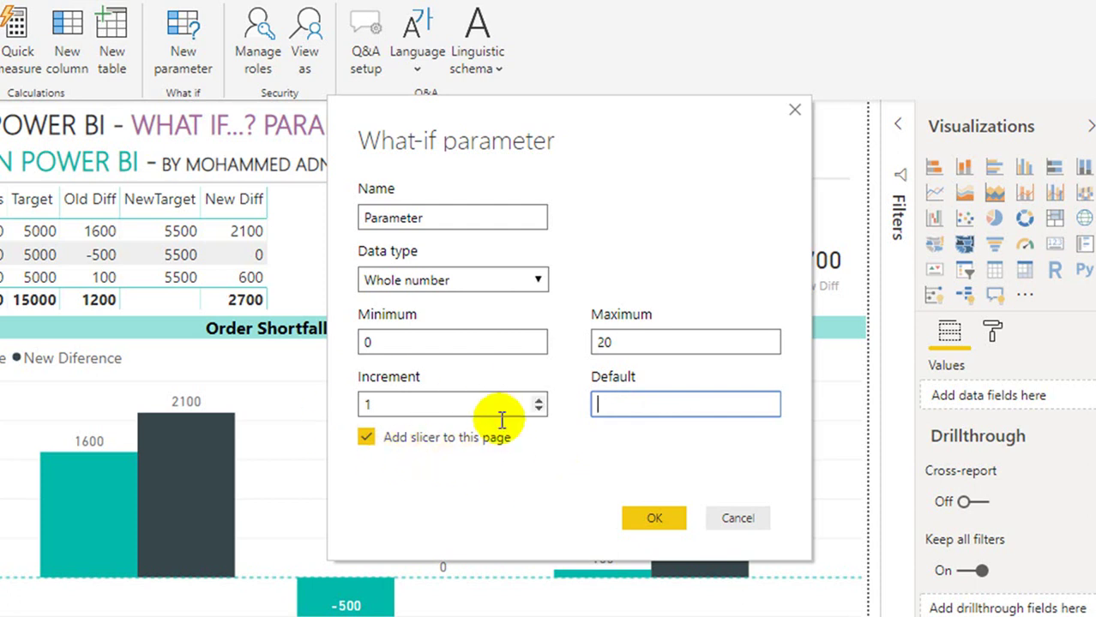
click(738, 518)
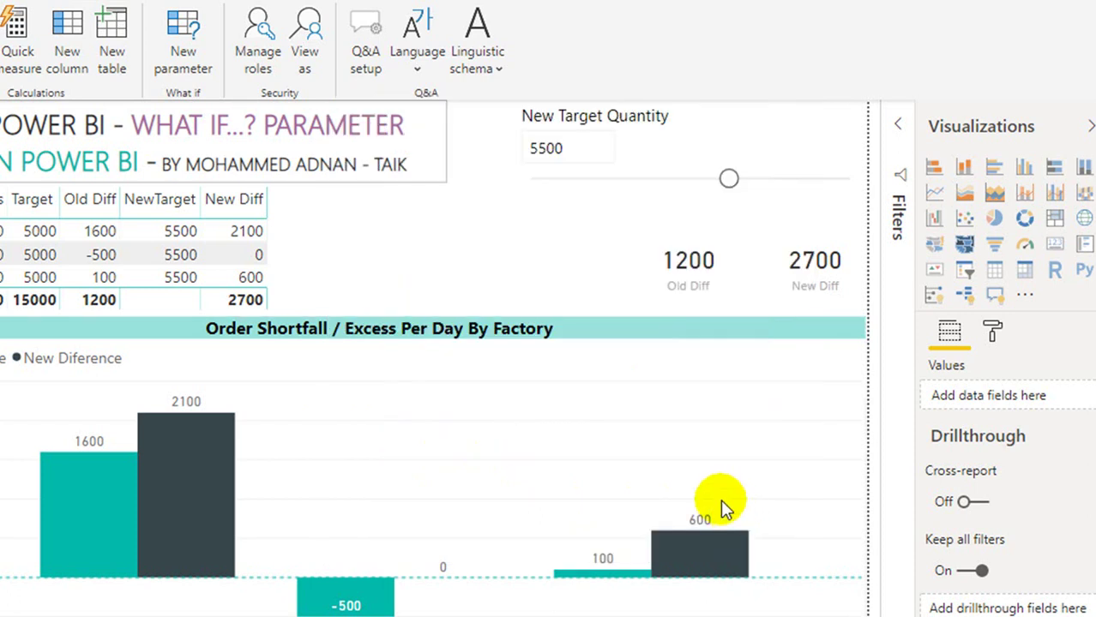
Inspect the NewTarget table's GENERATESERIES(3000, 7000, 100) formula in Data view
click(686, 138)
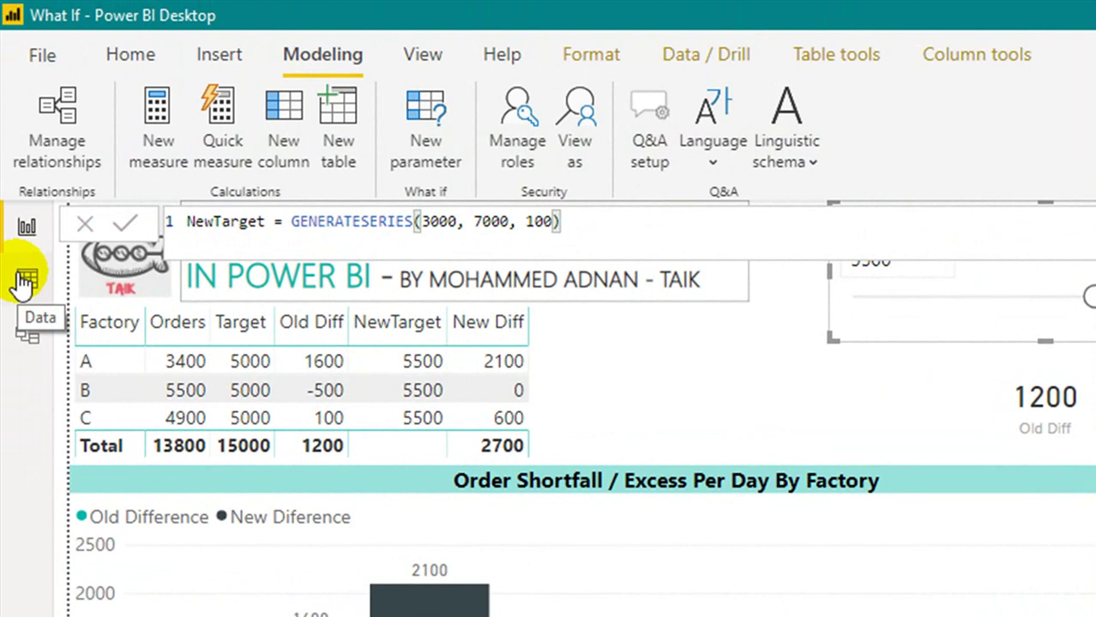
click(26, 280)
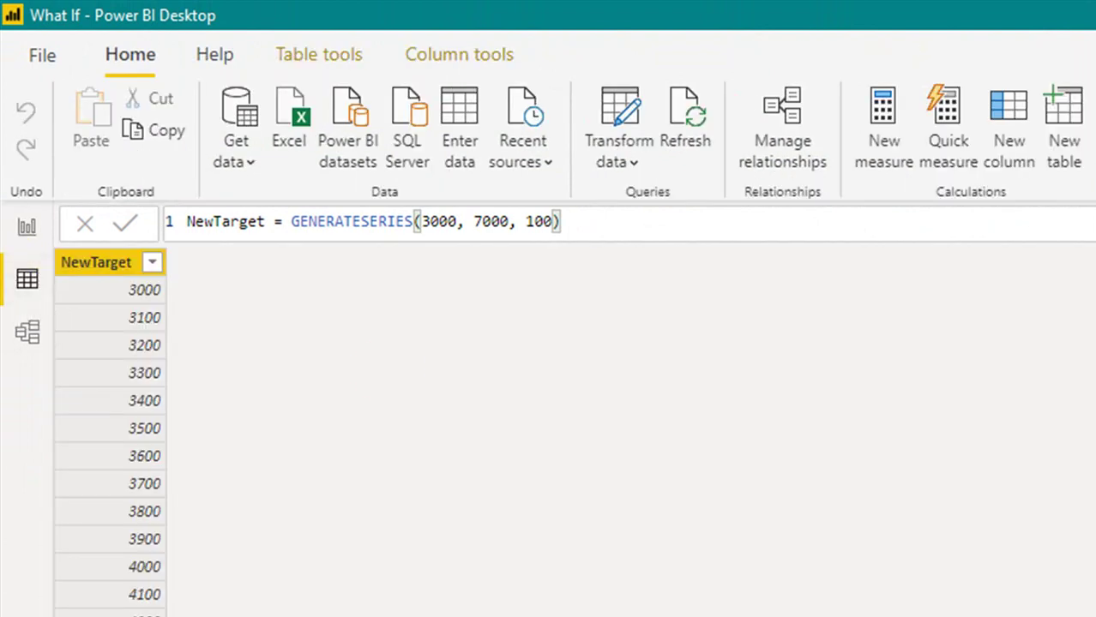
key(Escape)
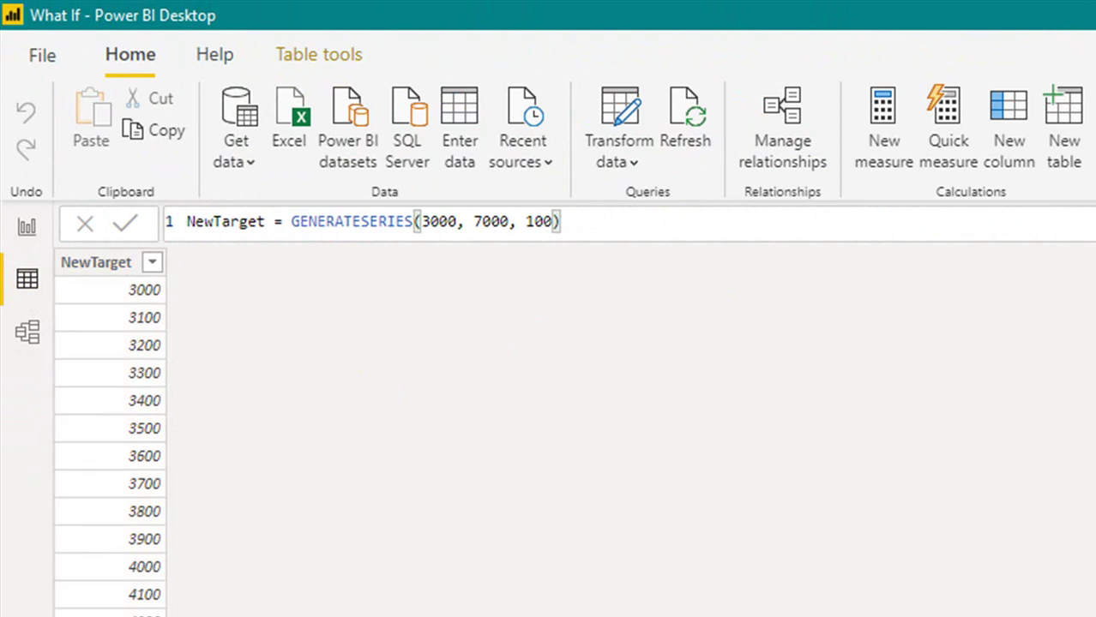
click(96, 262)
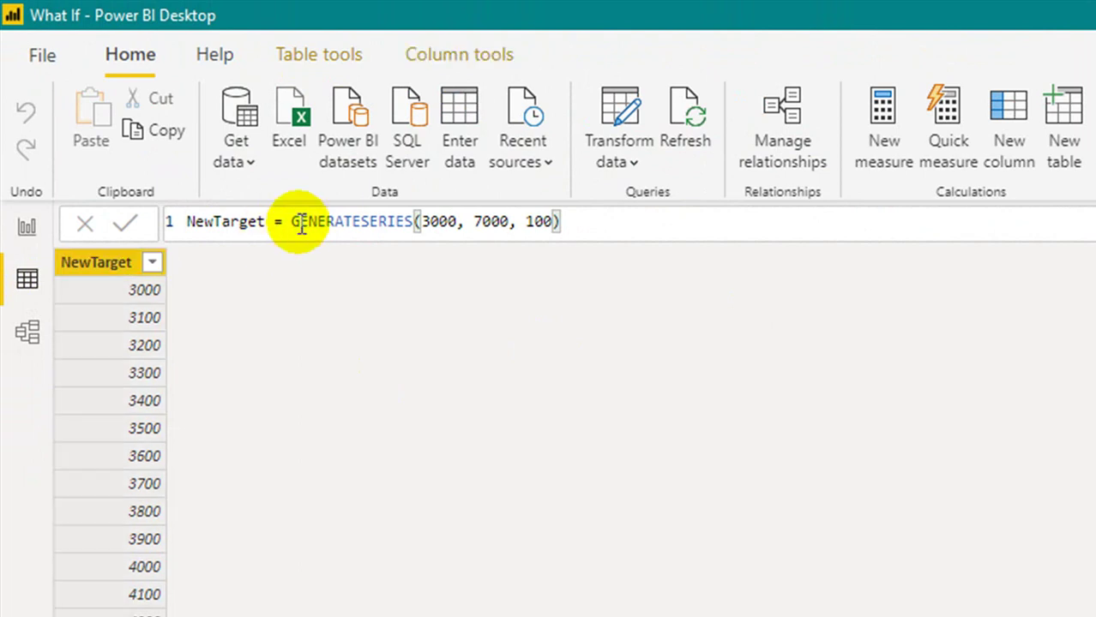
click(437, 223)
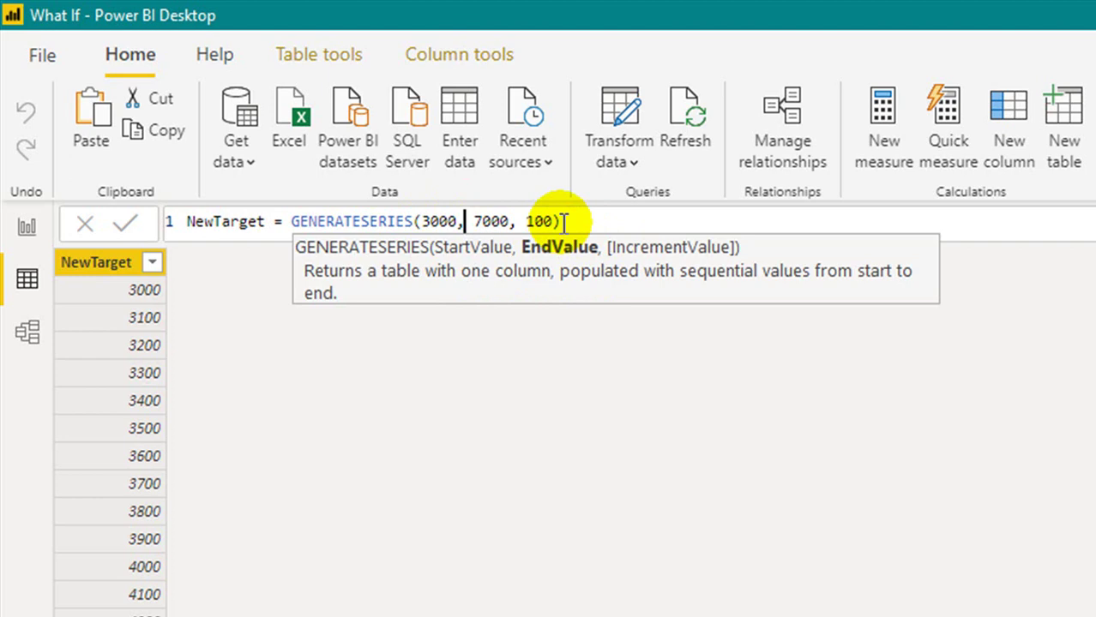
click(335, 431)
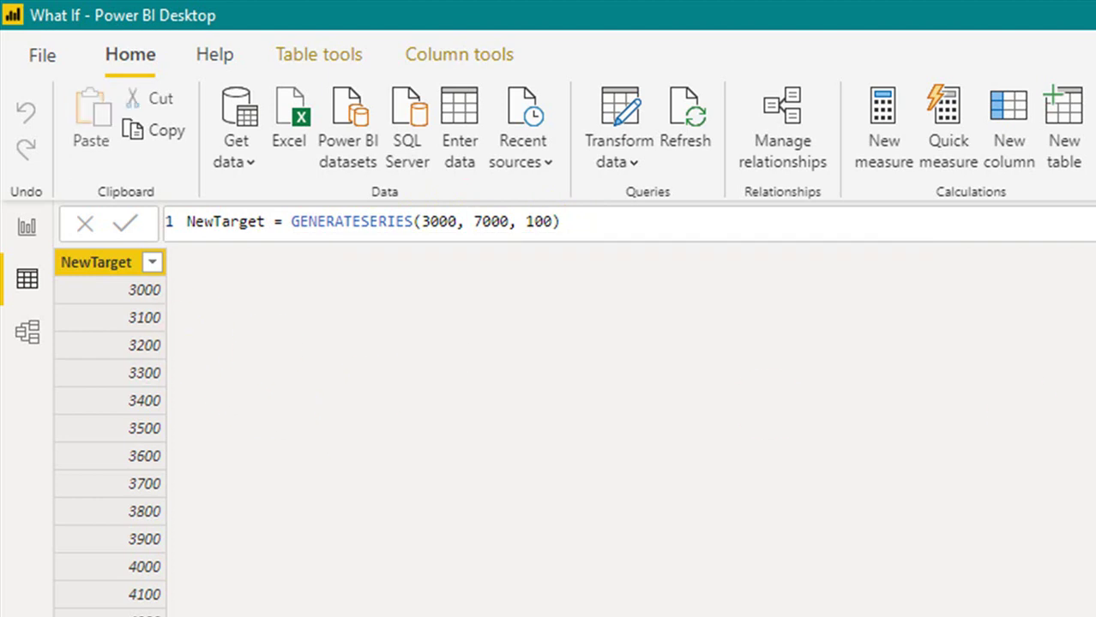
scroll(109, 428, down, 1)
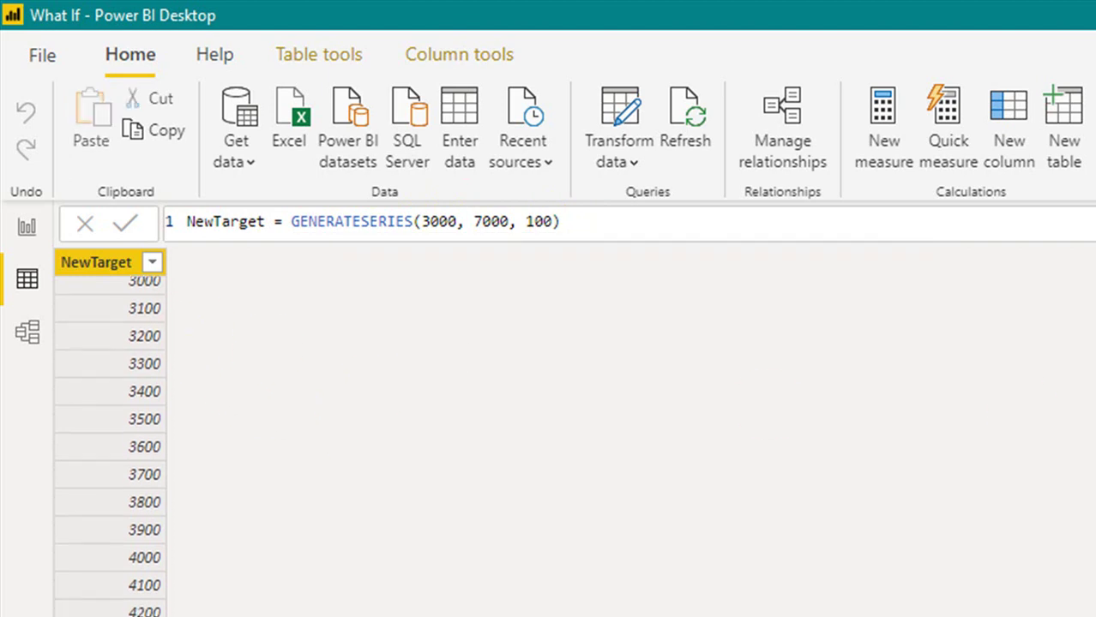
scroll(110, 429, down, 6)
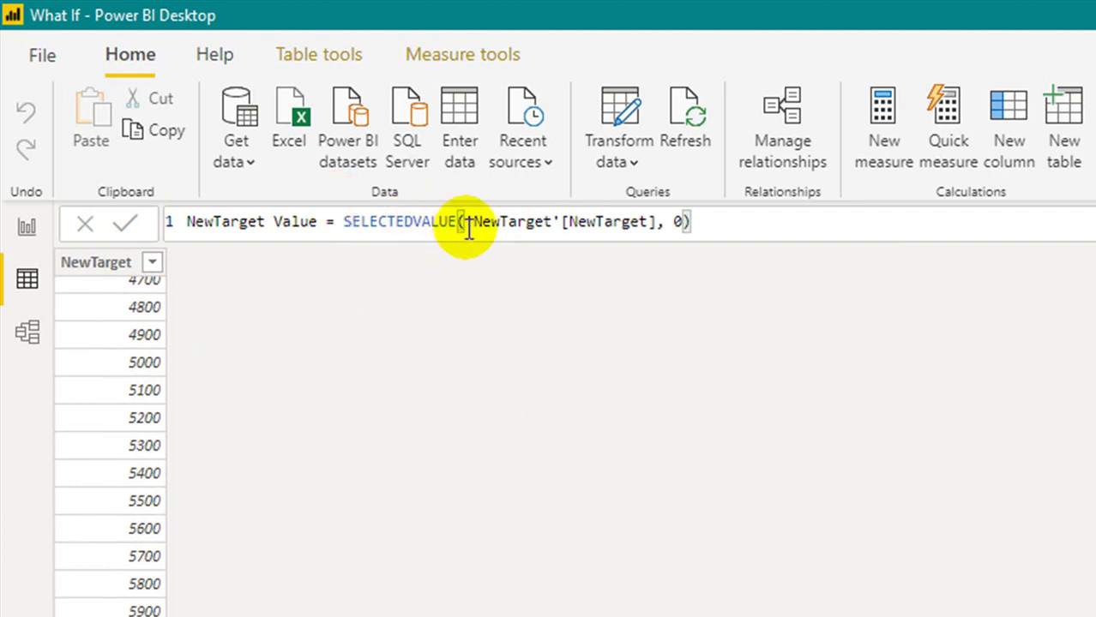
Review the NewTarget Value SELECTEDVALUE measure, then return to the Orders report page
click(653, 221)
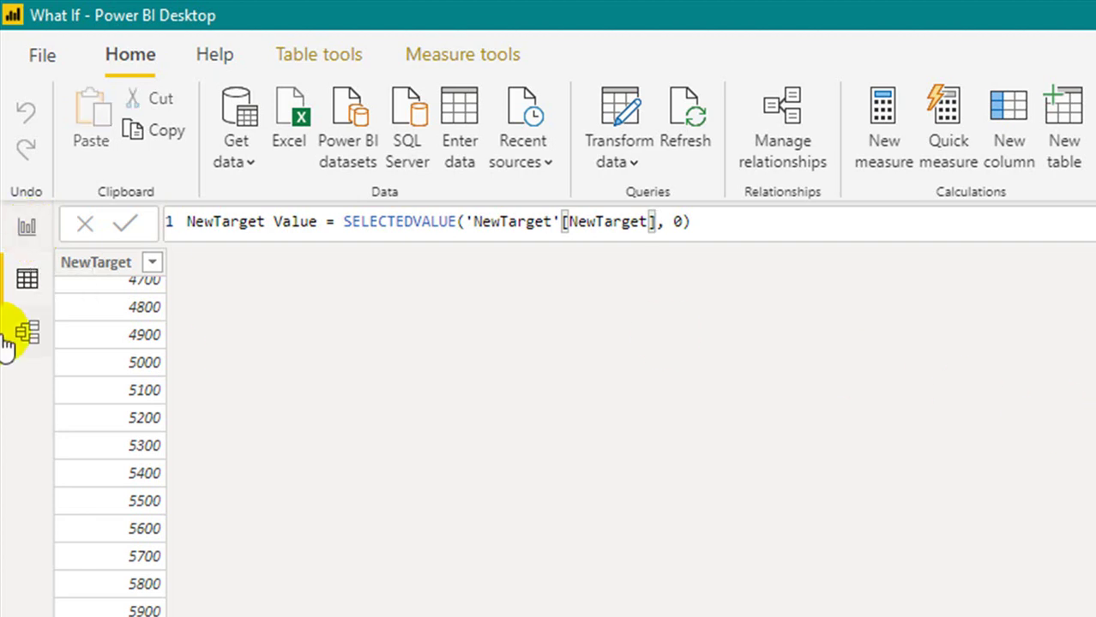
click(24, 226)
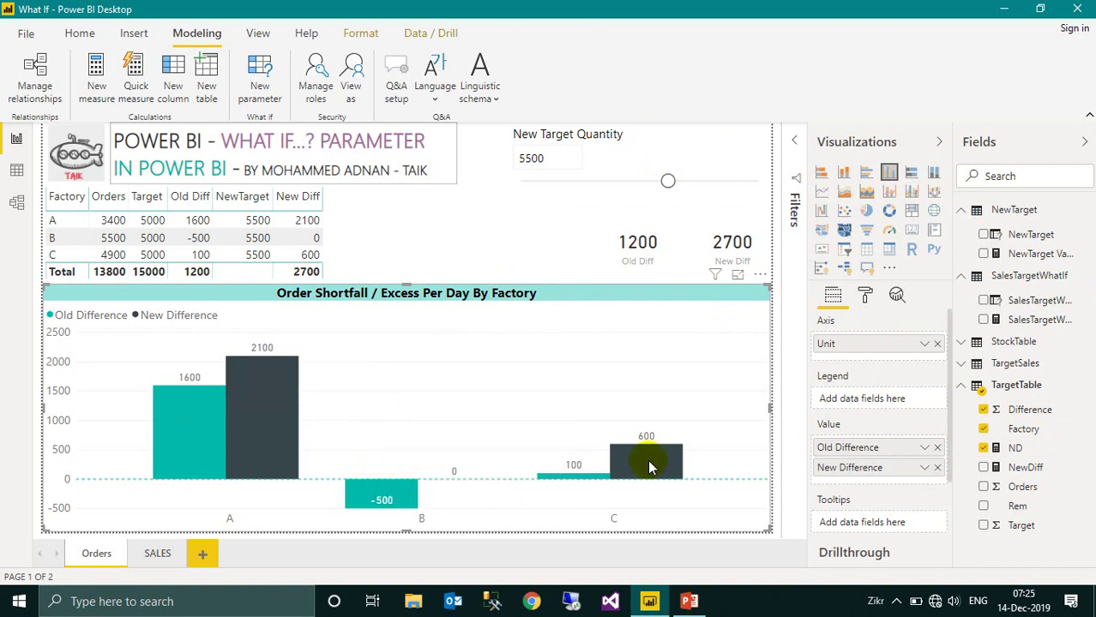
click(1015, 447)
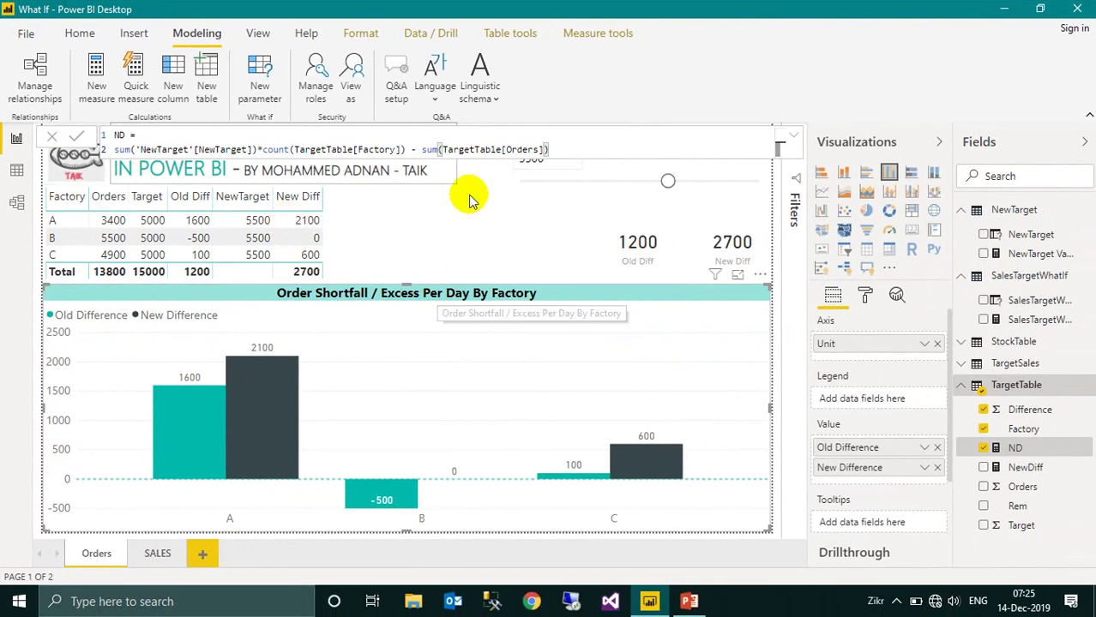
Deselect the chart, select TargetTable's Factory field, and raise New Target Quantity to 5800
click(497, 215)
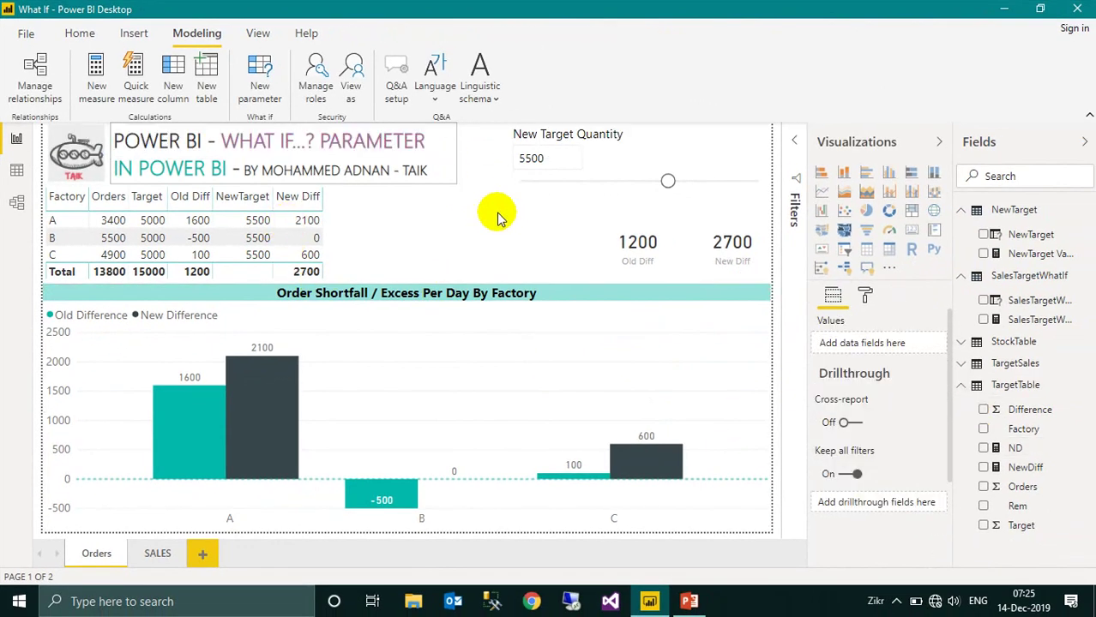
click(1021, 431)
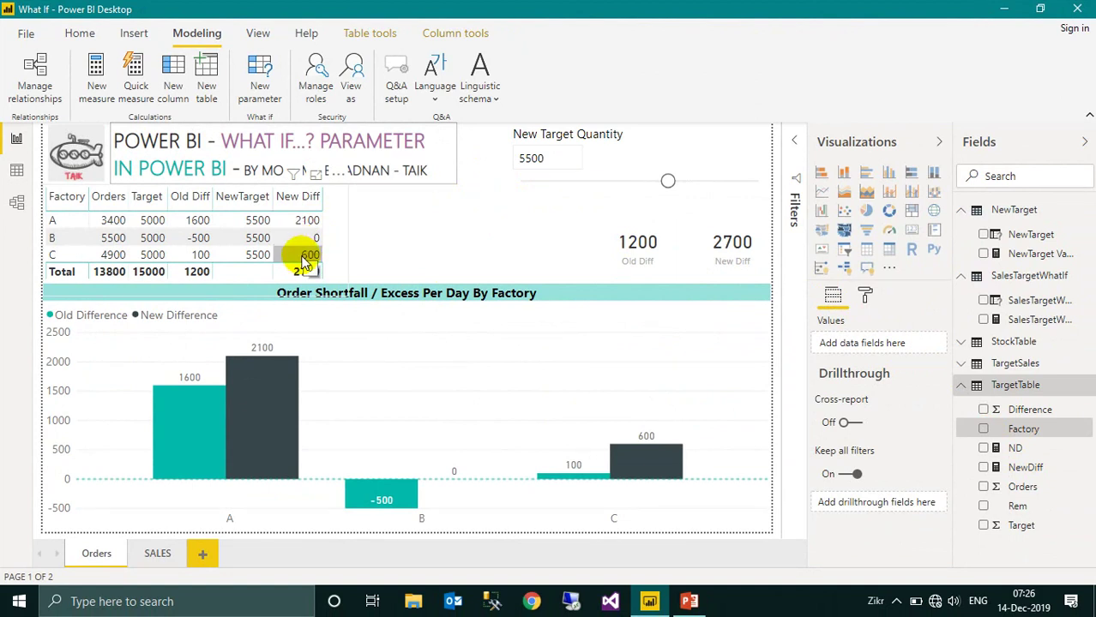
drag(669, 183, 697, 183)
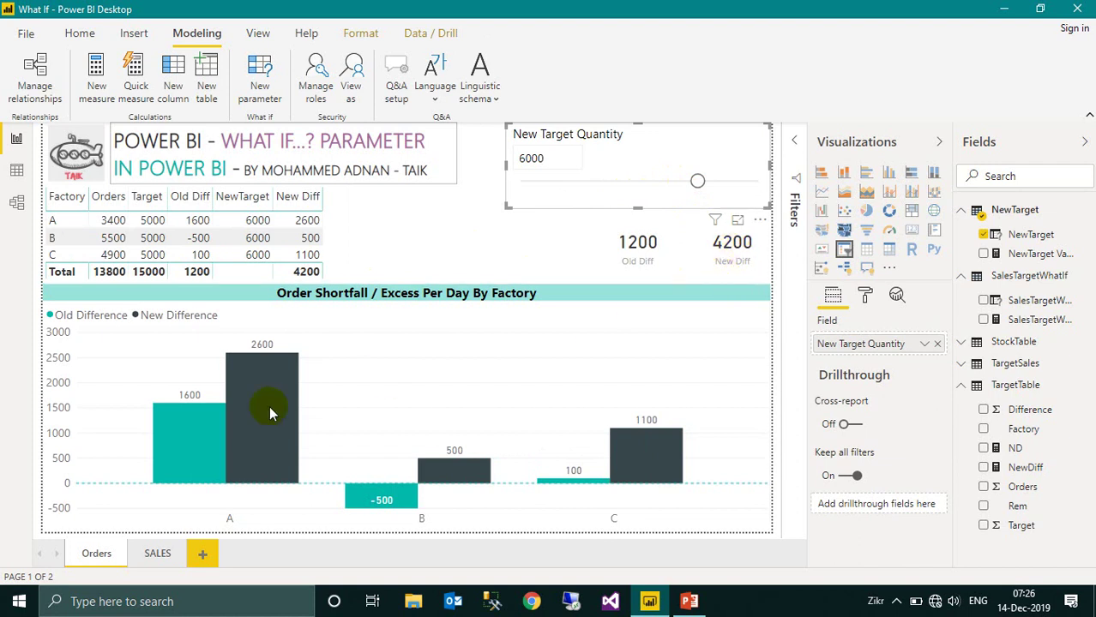
mouse_move(322, 360)
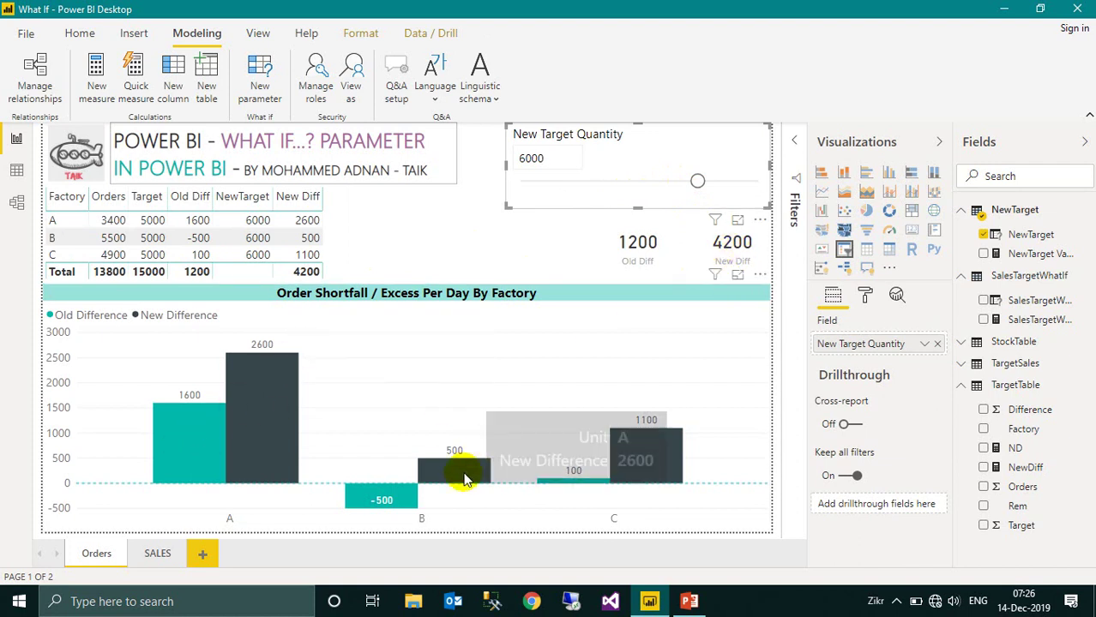
mouse_move(688, 362)
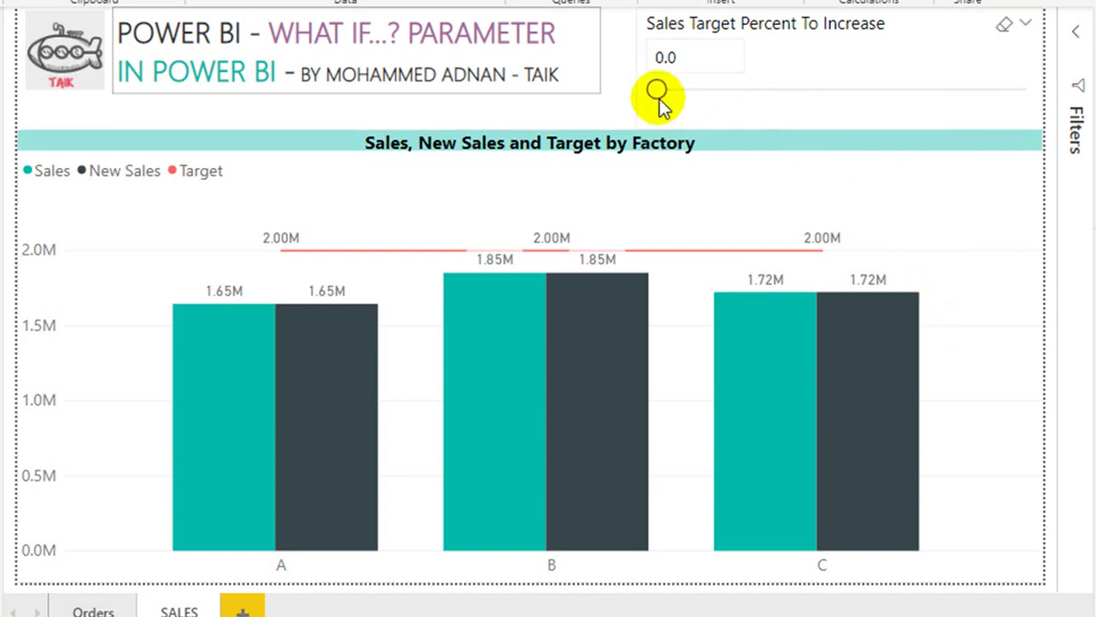
Raise Sales Target Percent To Increase in stages through 3, 6 and 8 up to 22.0
drag(660, 95, 697, 102)
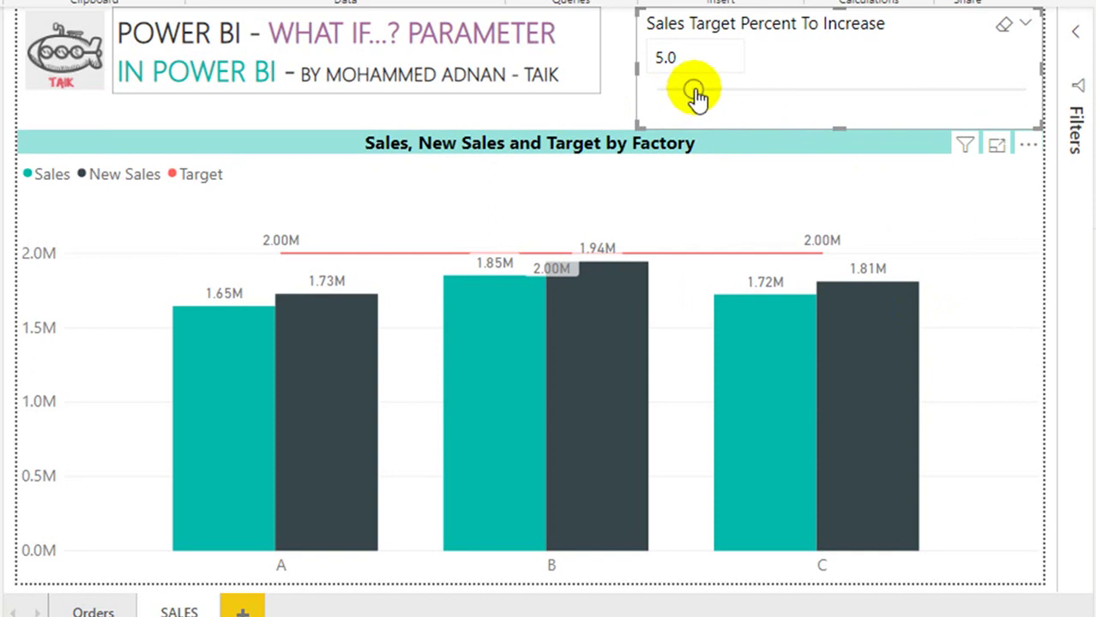
drag(696, 99, 708, 101)
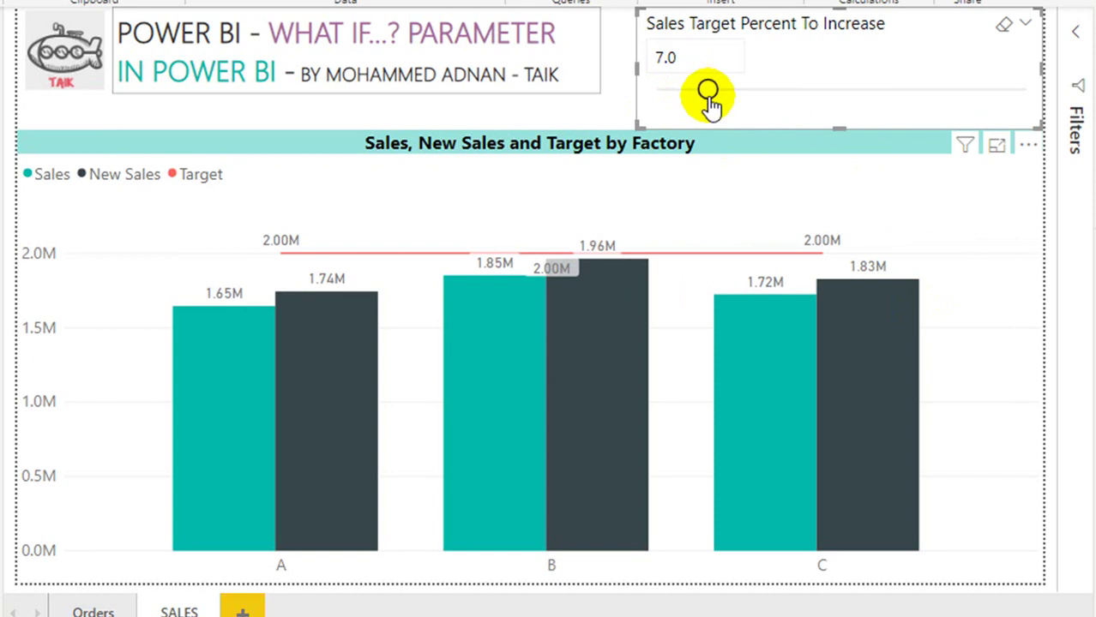
drag(710, 103, 717, 104)
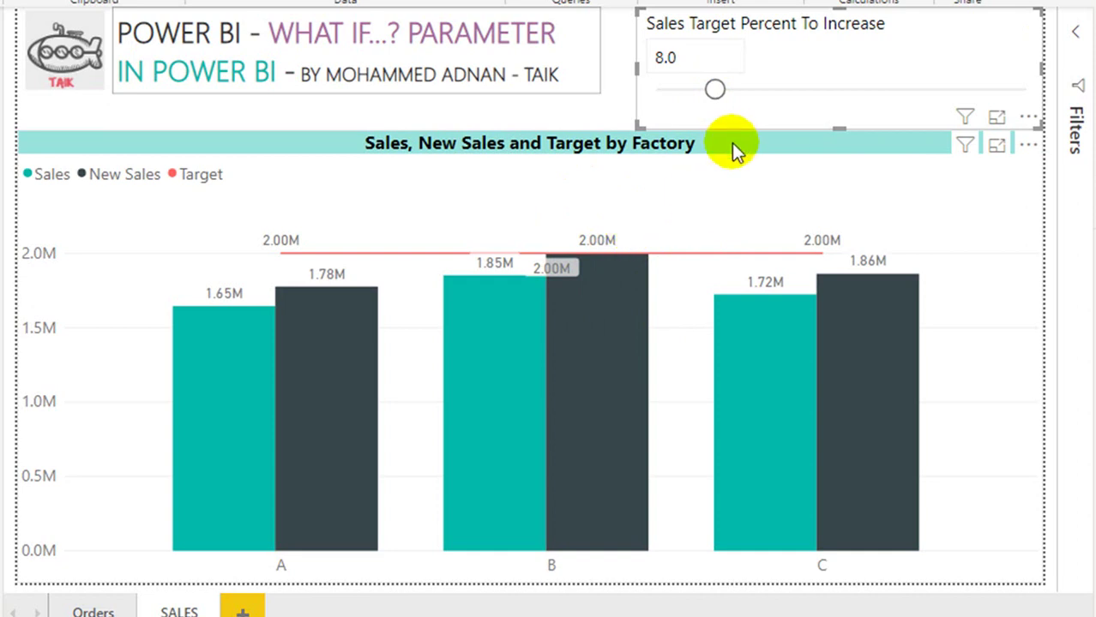
drag(715, 90, 818, 91)
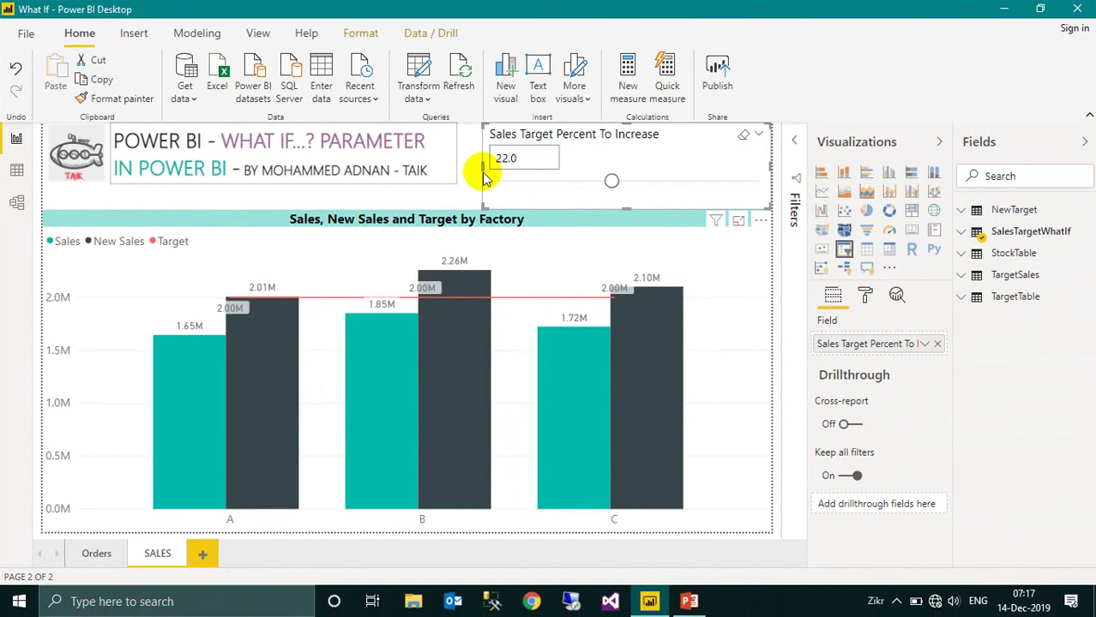
click(214, 34)
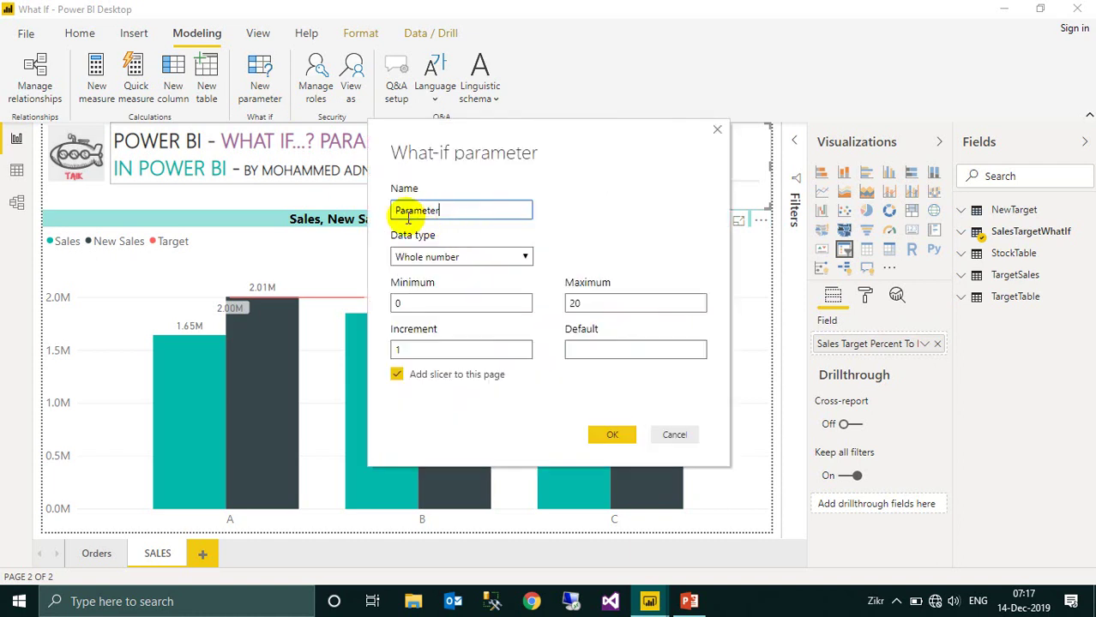
click(480, 256)
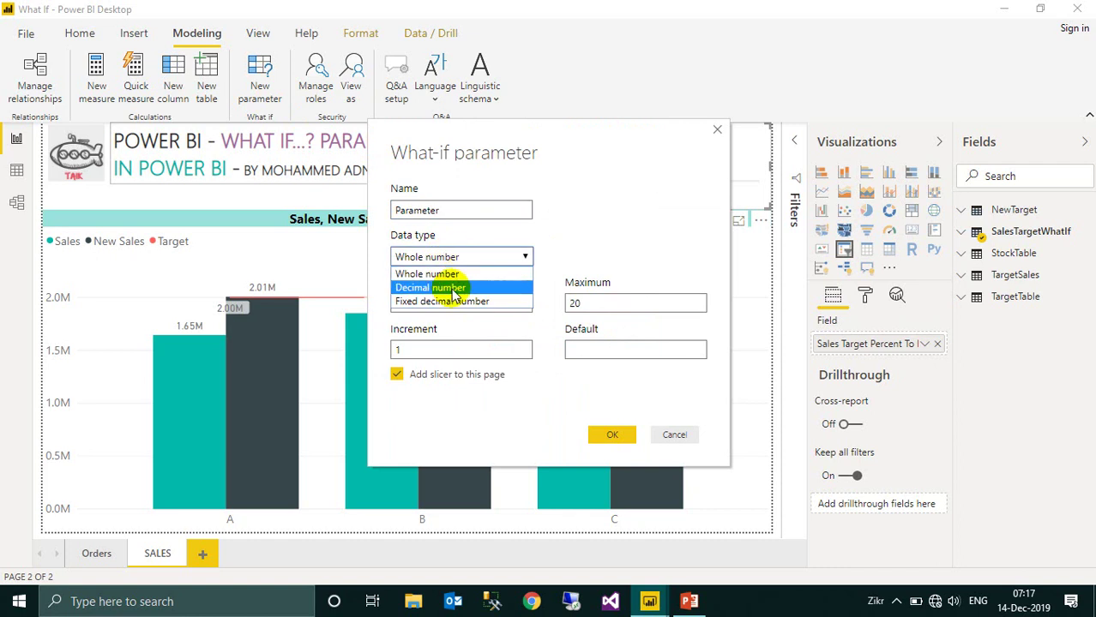
click(476, 286)
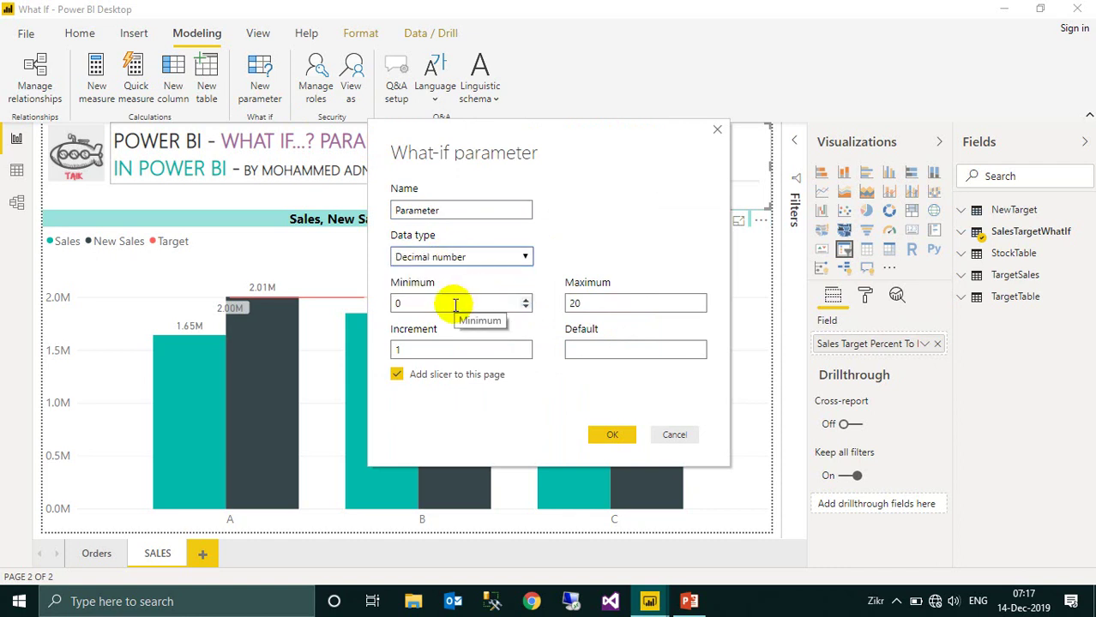
drag(611, 144, 482, 200)
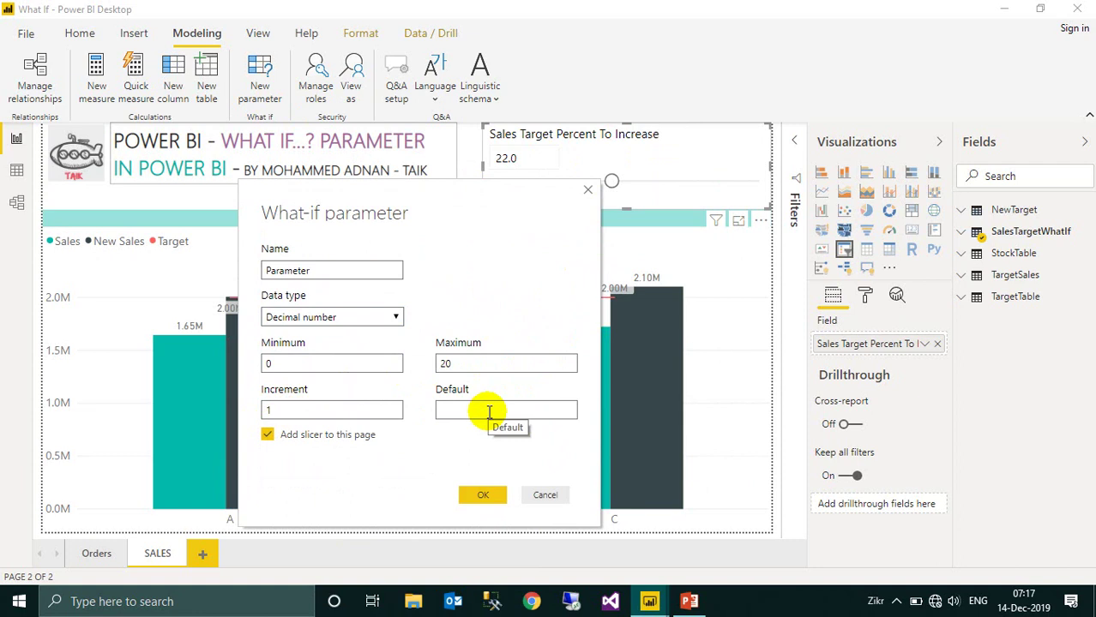
click(545, 495)
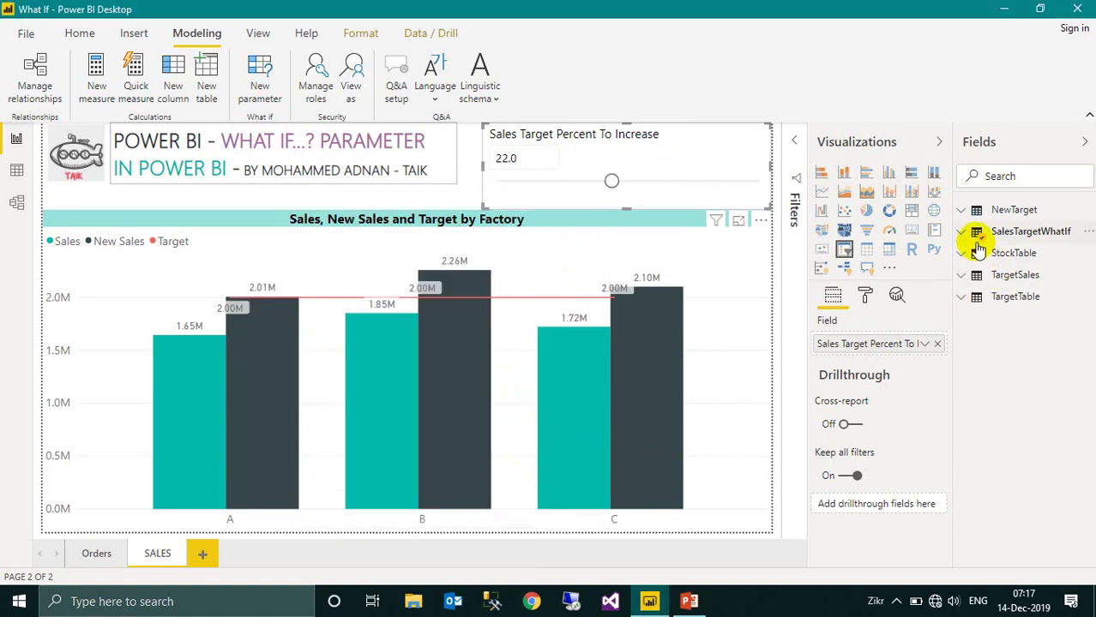
Review the SalesTargetWhatIf Value measure and series formulas, then select the sales chart
click(966, 234)
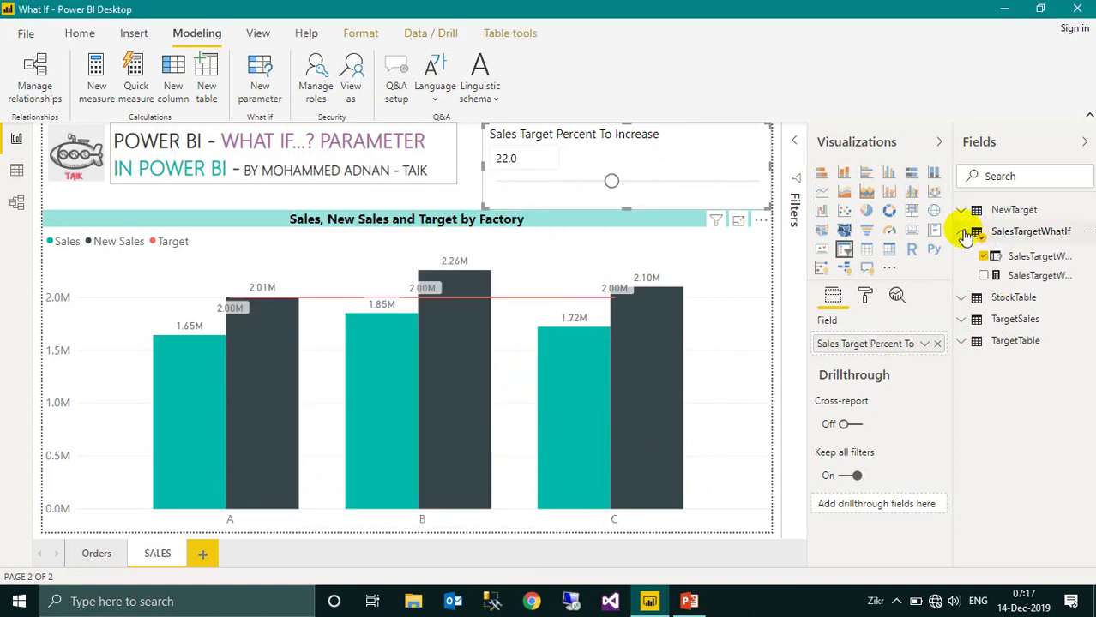
click(1037, 276)
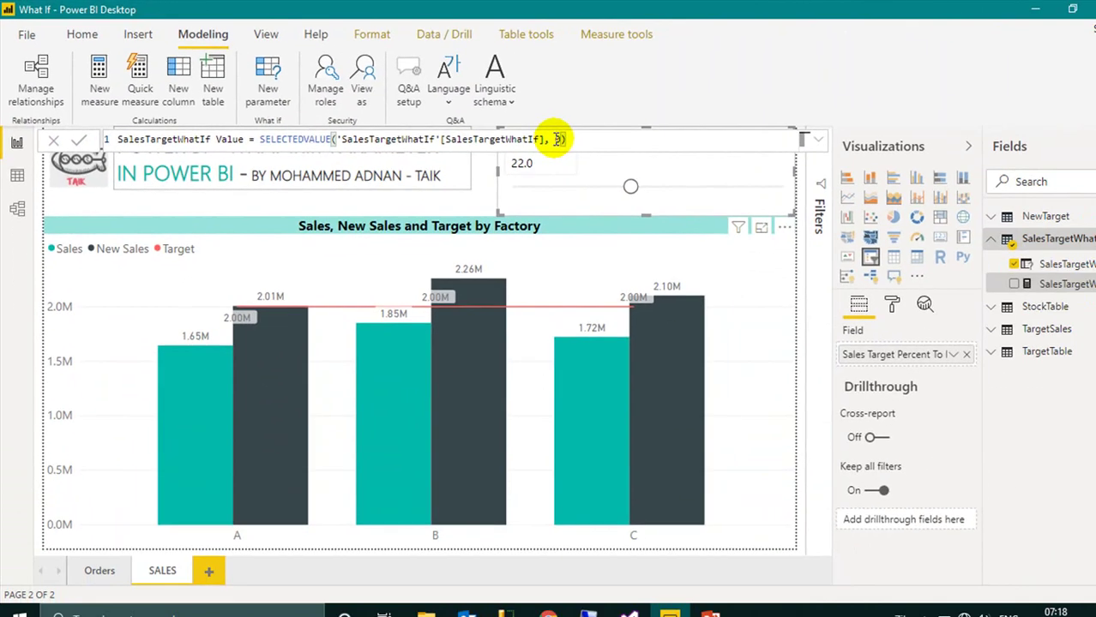
click(980, 257)
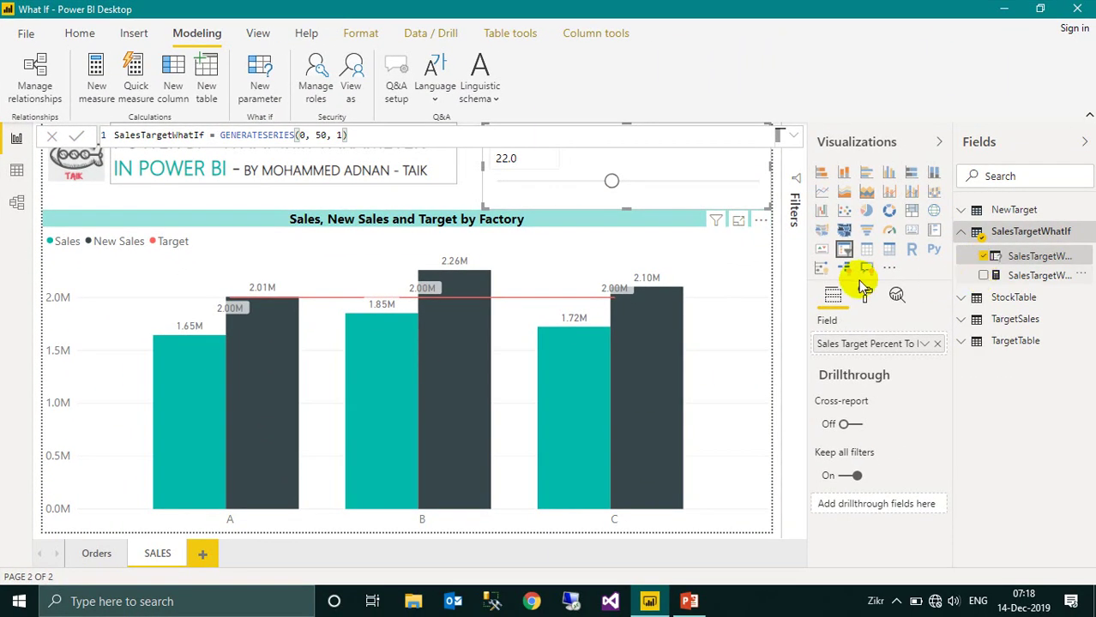
click(581, 228)
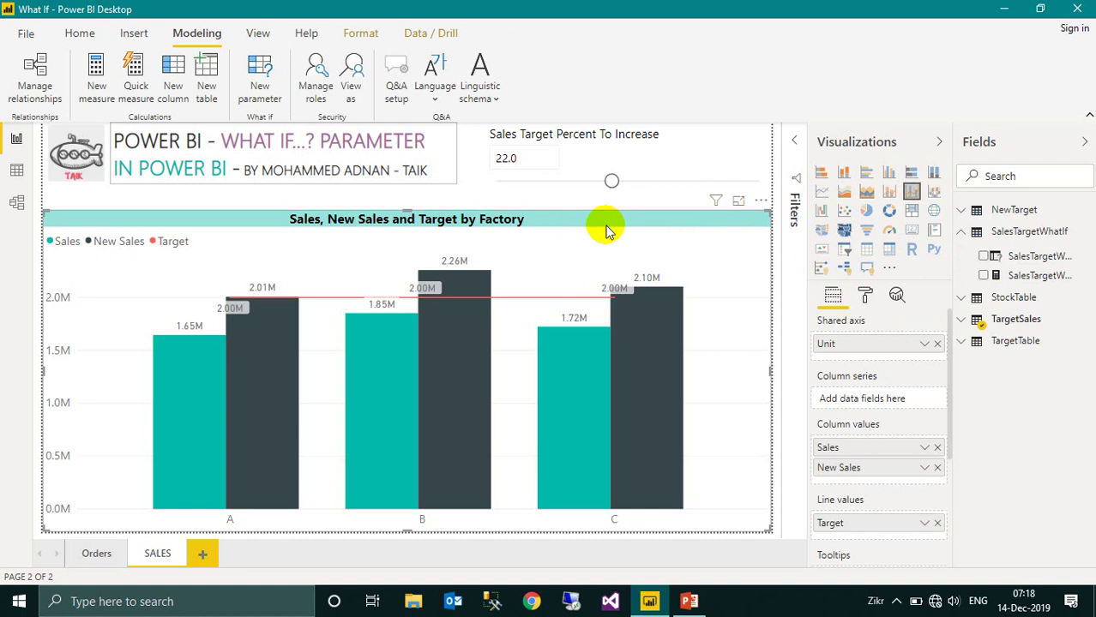
Show the NewSales DAX: summed Sales plus Sales times SalesTargetWhatIf Value divided by 100
click(961, 324)
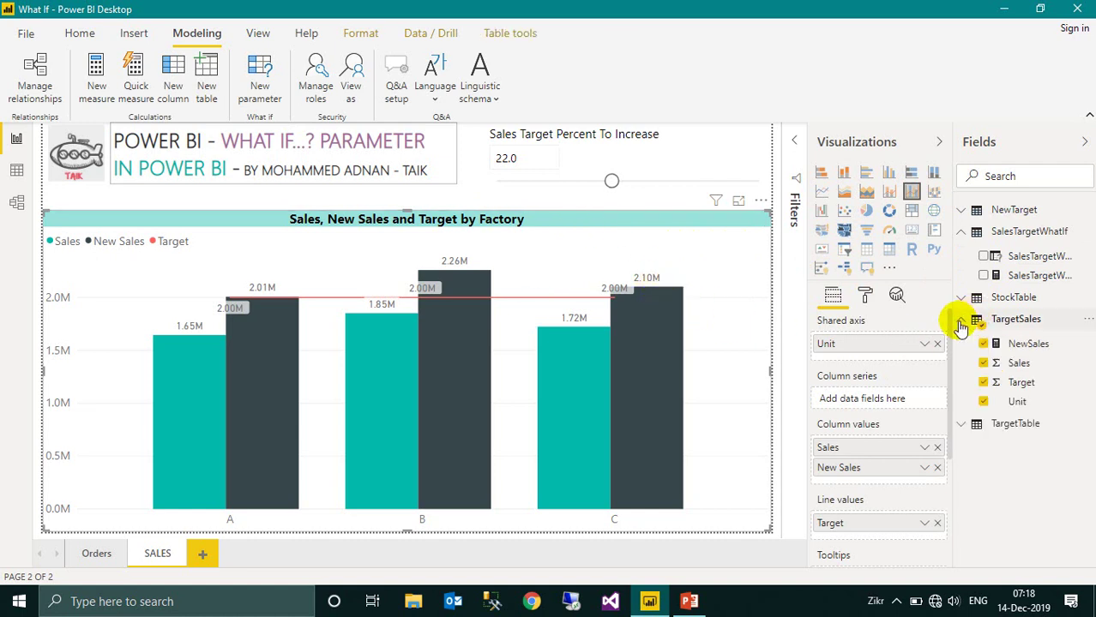
click(1030, 345)
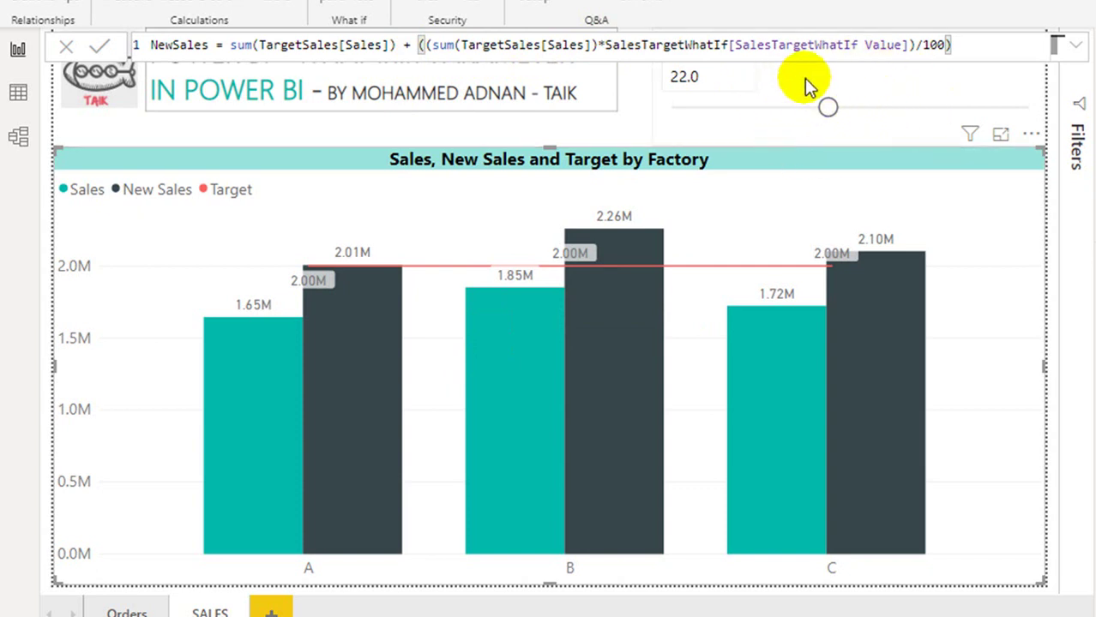
key(ctrl+shift+Right)
key(ctrl+shift+Right)
key(ctrl+shift+Right)
key(ctrl+shift+Right)
key(ctrl+shift+Right)
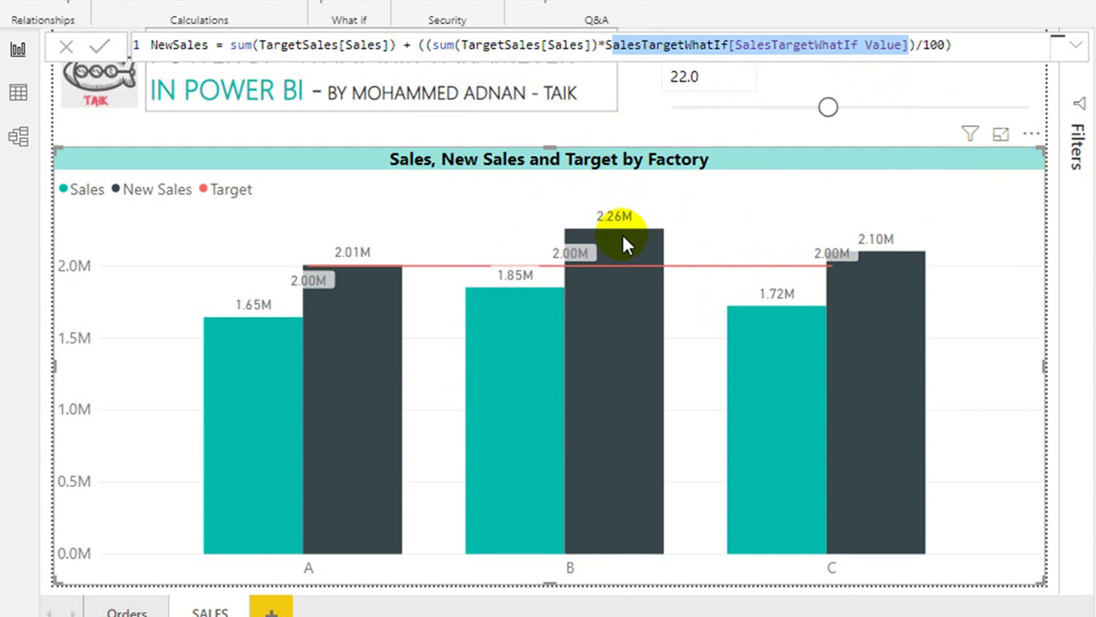
mouse_move(622, 238)
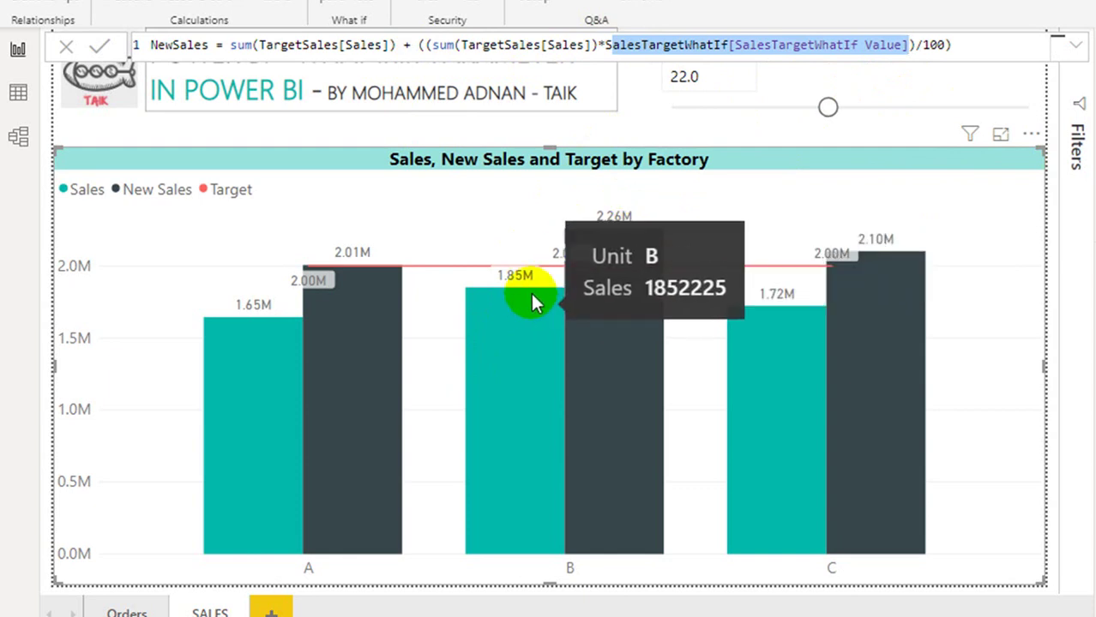
click(772, 169)
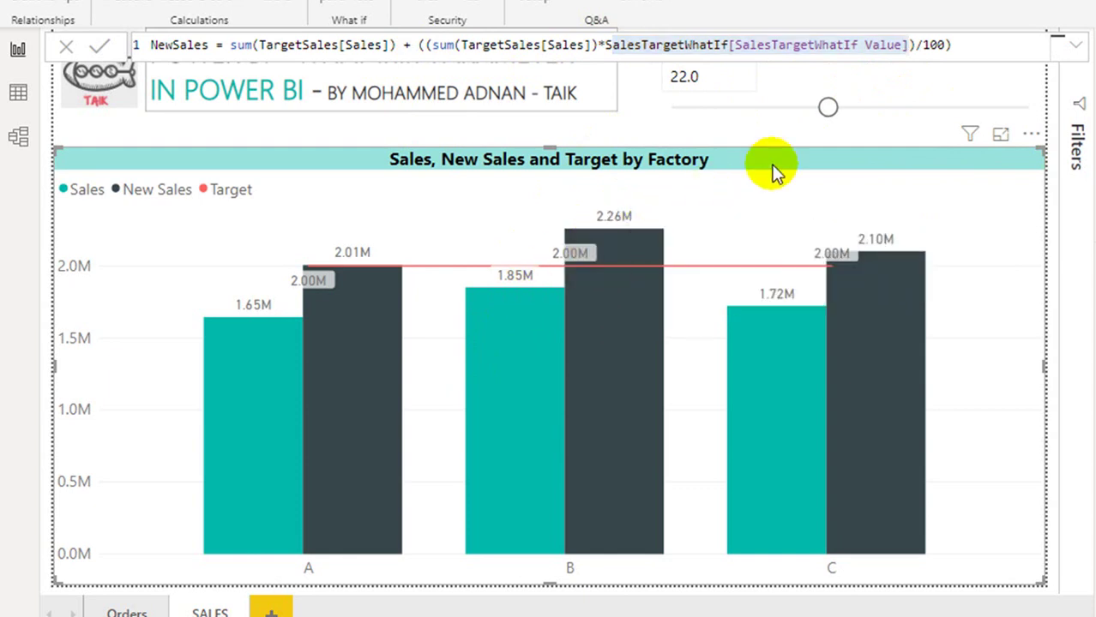